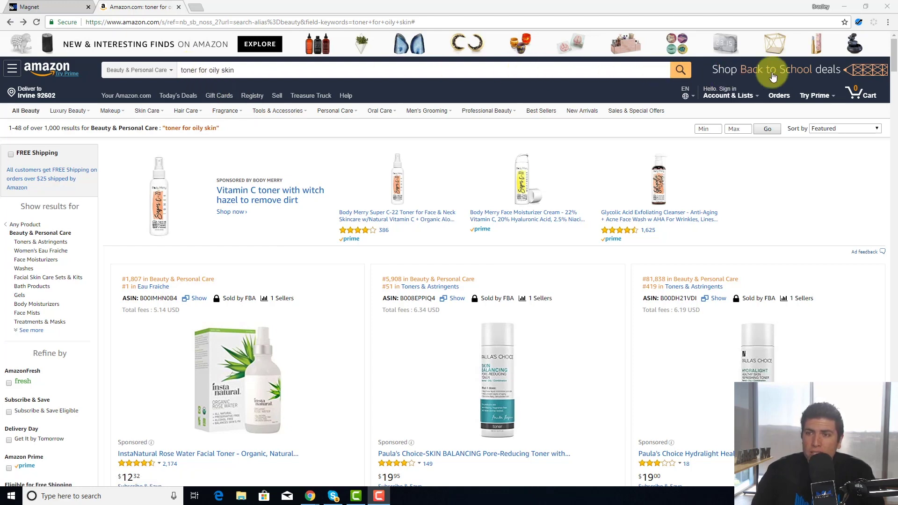
# Open the Helium 10 extension menu on the 'toner for oily skin' Beauty & Personal Care results
pyautogui.click(859, 23)
pyautogui.click(755, 74)
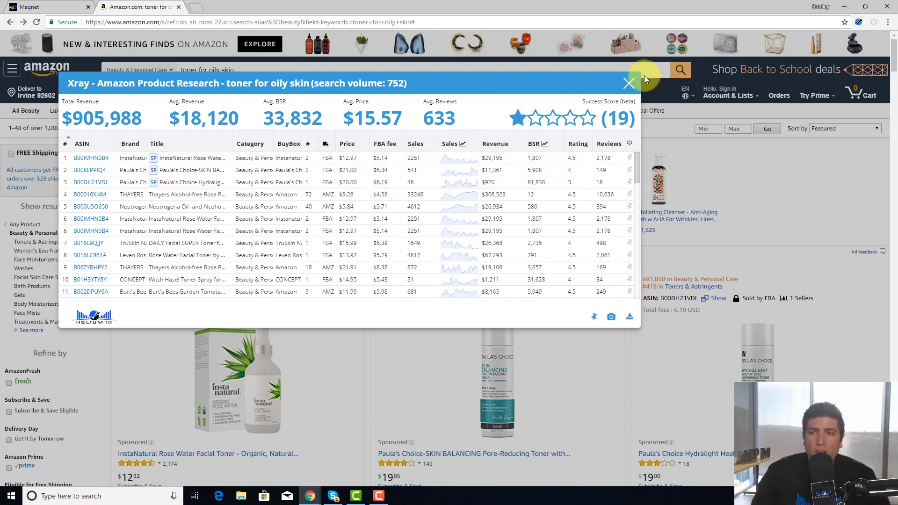
pyautogui.click(631, 84)
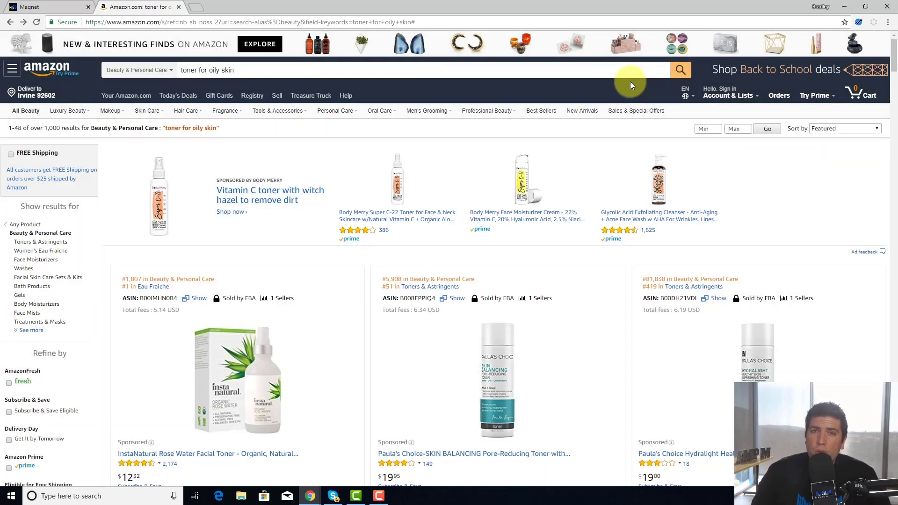
# Open the SUISKIN A.C. Control Toner page and bring its Best Sellers Rank #1,155 into view
pyautogui.scroll(-7, 582, 150)
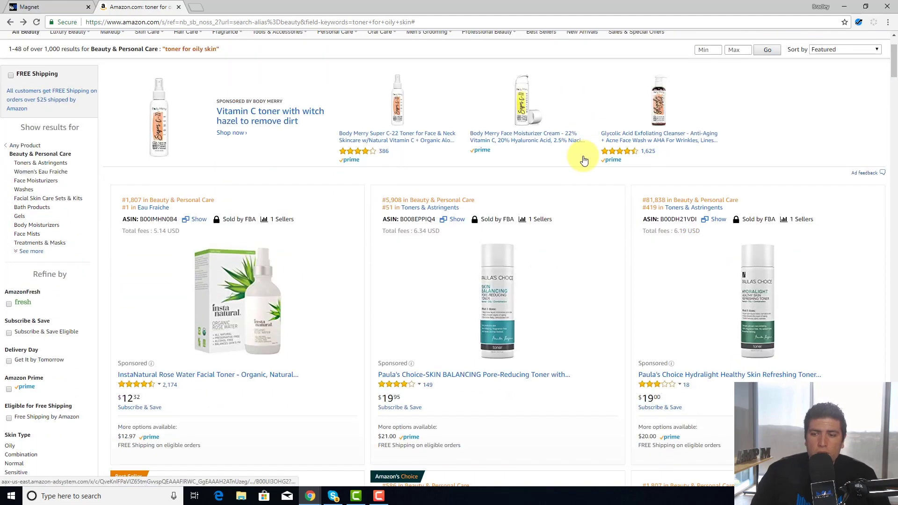
pyautogui.scroll(-20, 584, 161)
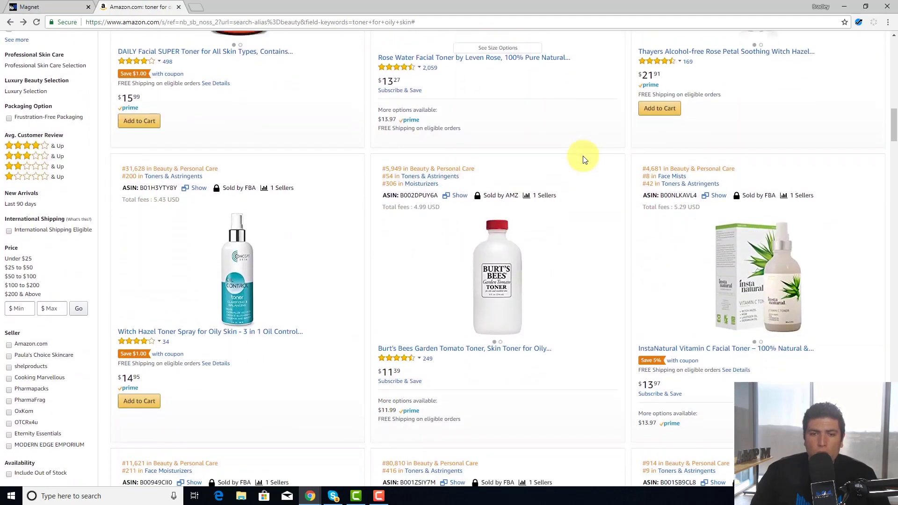
pyautogui.scroll(-12, 583, 161)
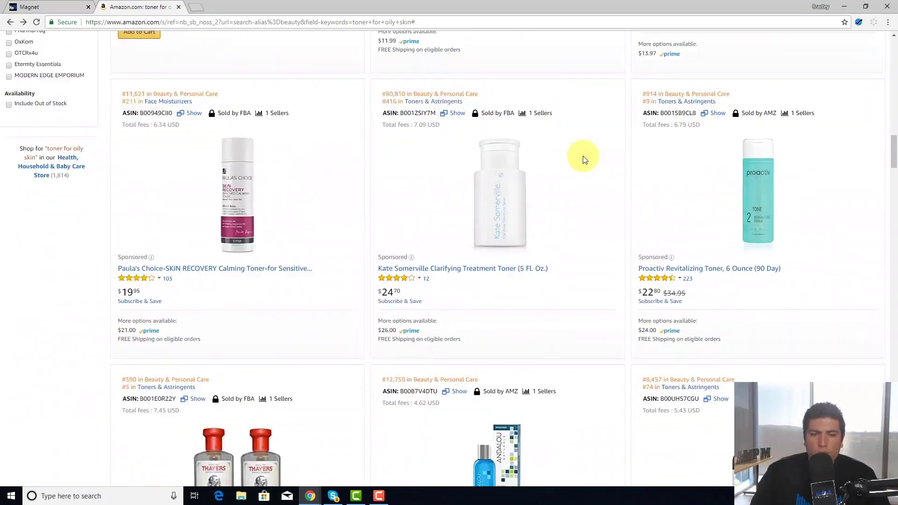
pyautogui.click(584, 160)
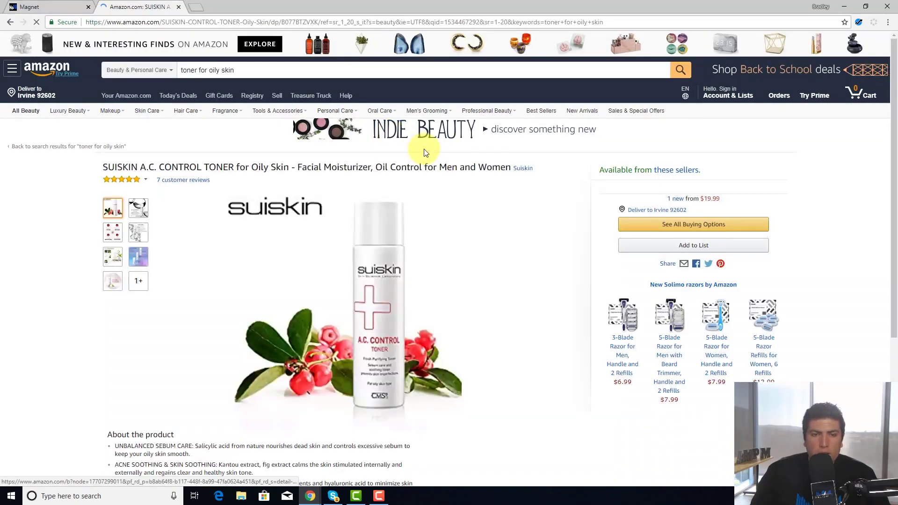
pyautogui.scroll(-20, 428, 155)
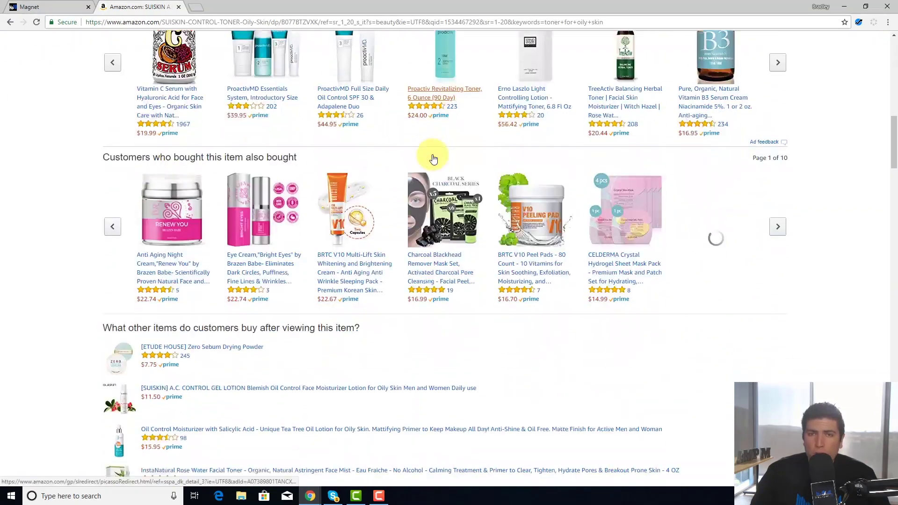
pyautogui.scroll(-6, 433, 158)
pyautogui.scroll(-1, 433, 158)
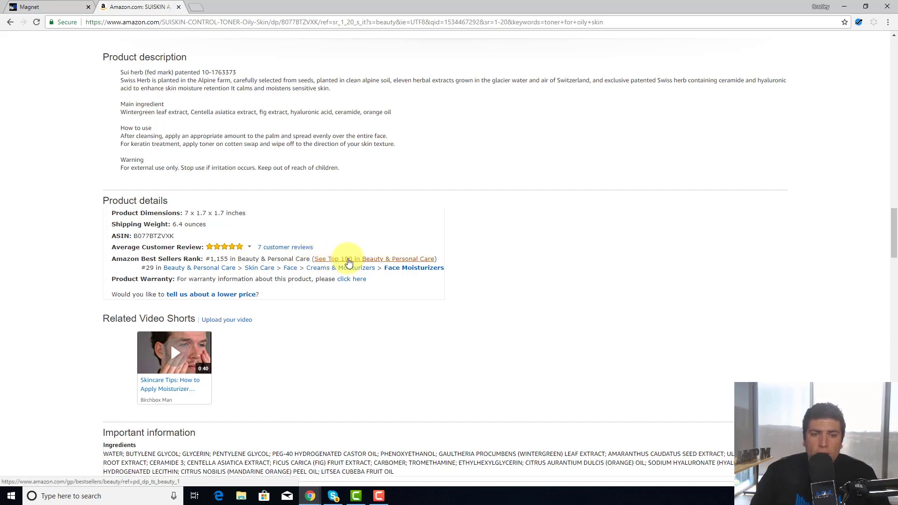
# Run Helium 10 Xray on the Beauty & Personal Care Top 100 Best Sellers list
pyautogui.click(348, 259)
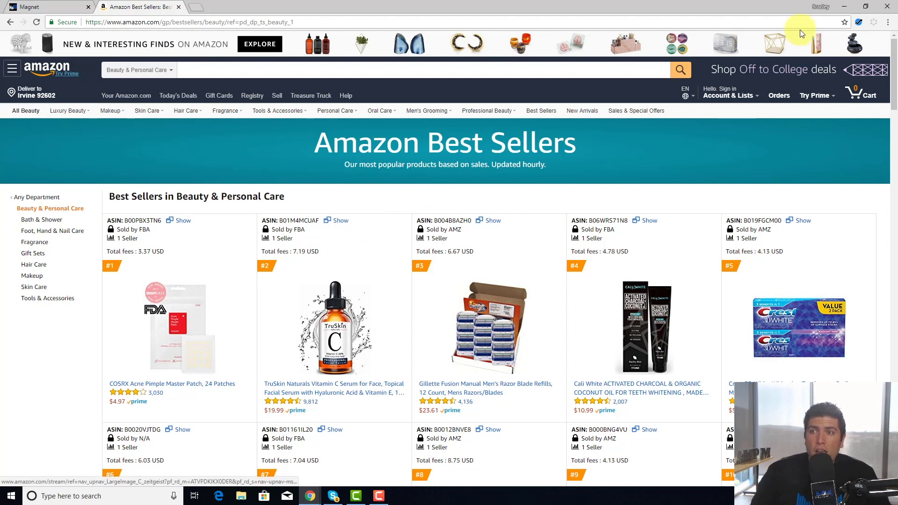
pyautogui.click(858, 23)
pyautogui.click(741, 78)
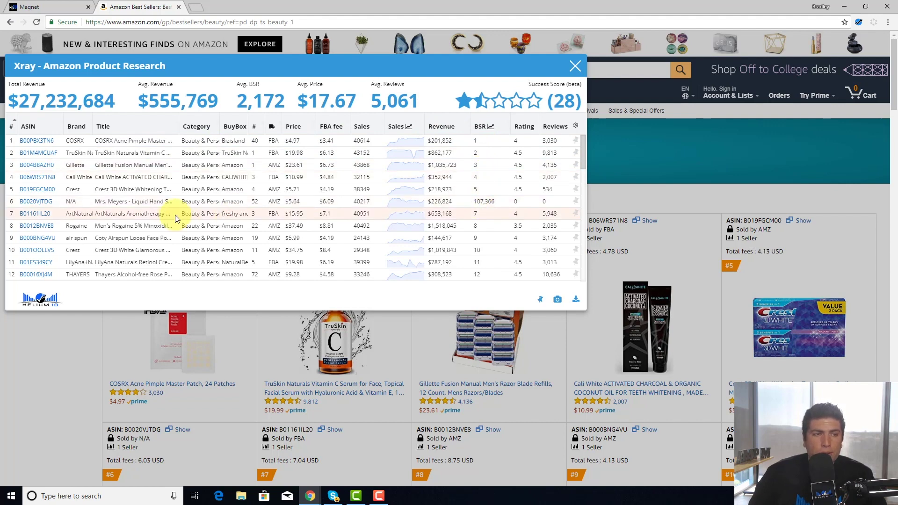
# Review the Mrs. Meyer's refill B0020VJTDG page in a new tab, then return to Best Sellers
pyautogui.click(30, 205)
pyautogui.scroll(-15, 337, 135)
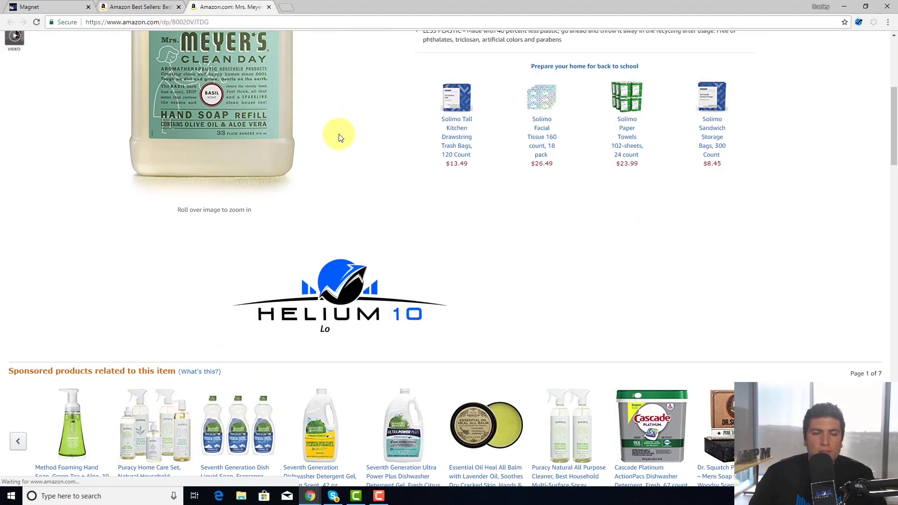
pyautogui.scroll(-4, 337, 140)
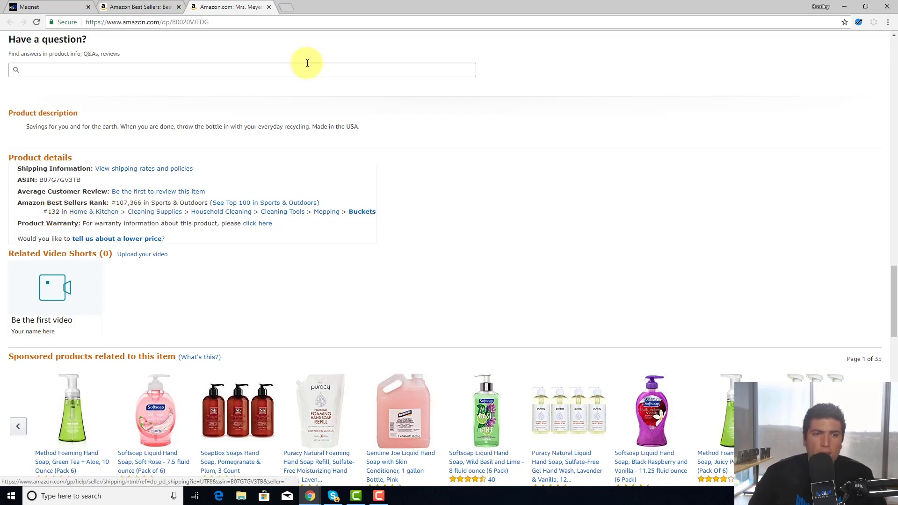
pyautogui.click(139, 7)
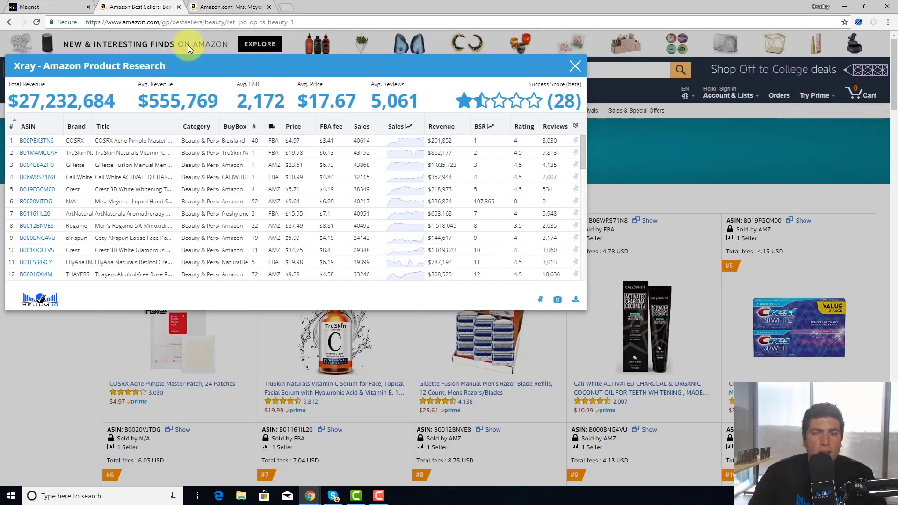
# Scroll the Xray best-seller table down to row 50 and back, then close it
pyautogui.scroll(-2, 455, 212)
pyautogui.scroll(-5, 456, 212)
pyautogui.scroll(-5, 697, 276)
pyautogui.scroll(3, 697, 276)
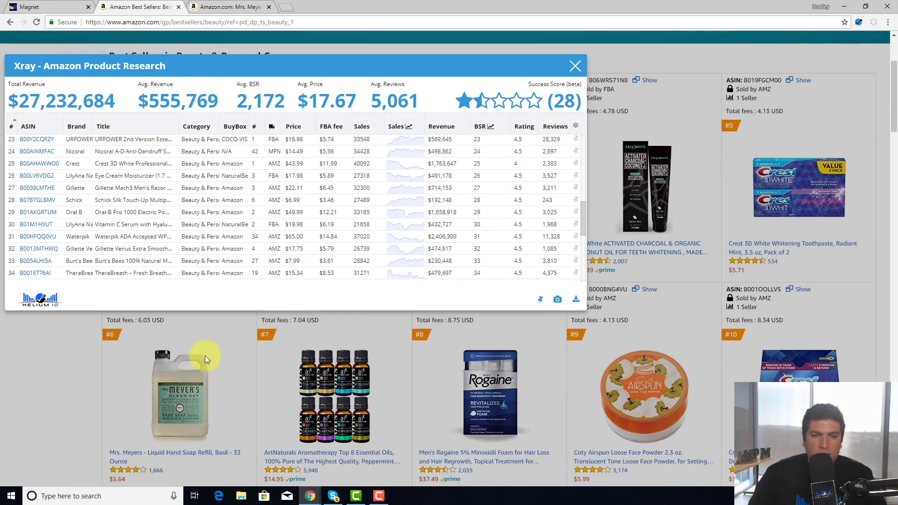
pyautogui.scroll(8, 481, 198)
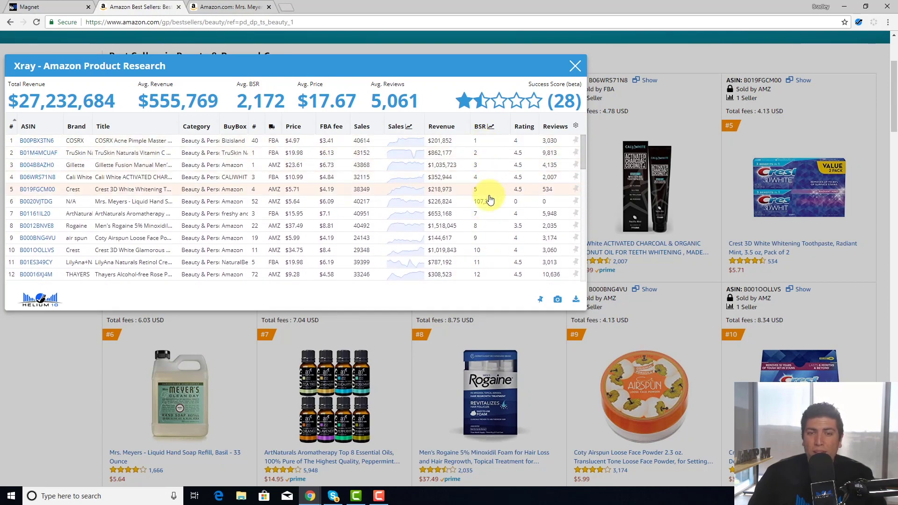
pyautogui.scroll(-14, 489, 199)
pyautogui.scroll(14, 495, 247)
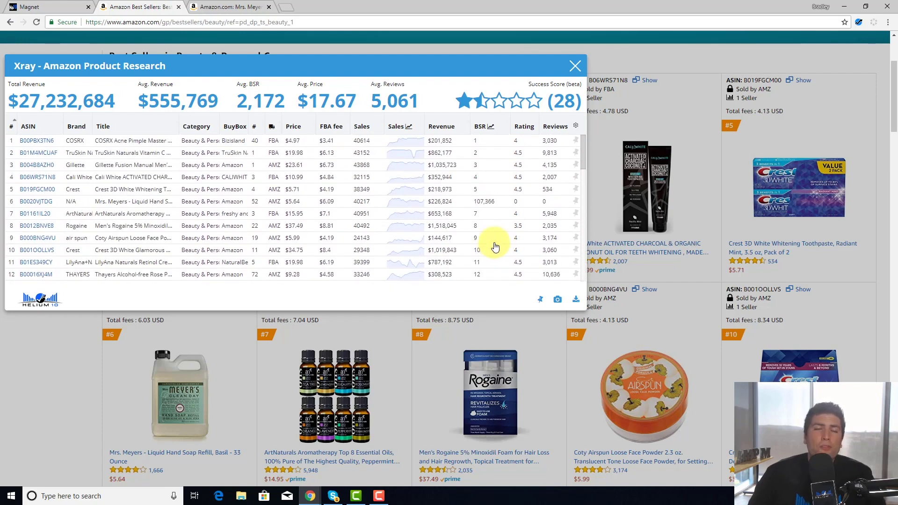
pyautogui.click(574, 71)
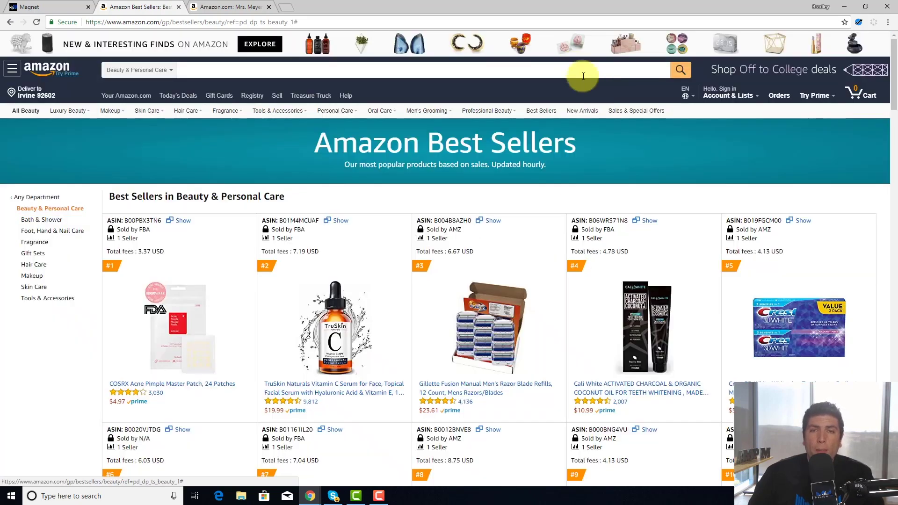
# Return to the SUISKIN toner page and open its Face Moisturizers Best Sellers list
pyautogui.click(11, 22)
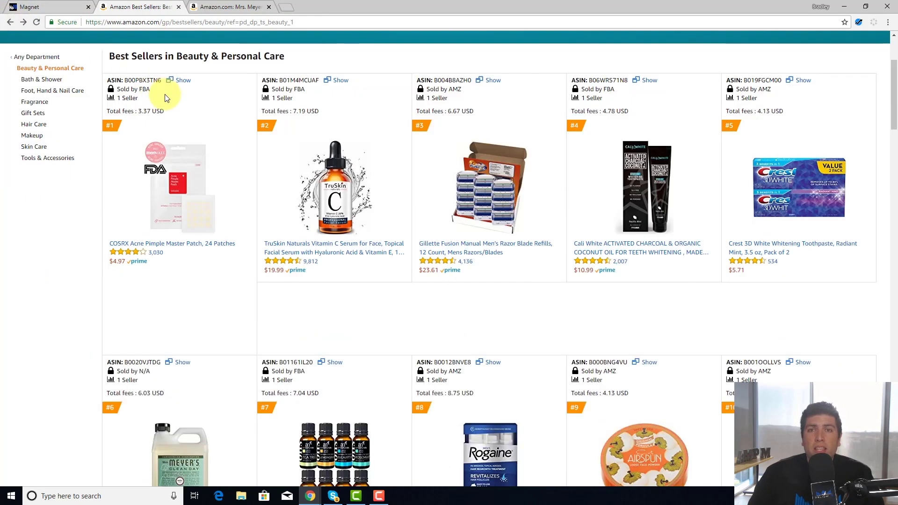
pyautogui.click(9, 23)
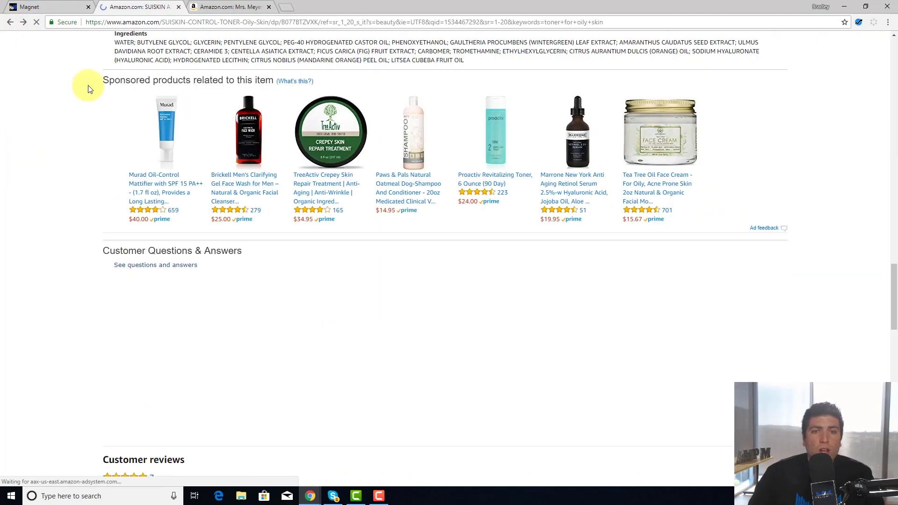
pyautogui.scroll(-7, 176, 144)
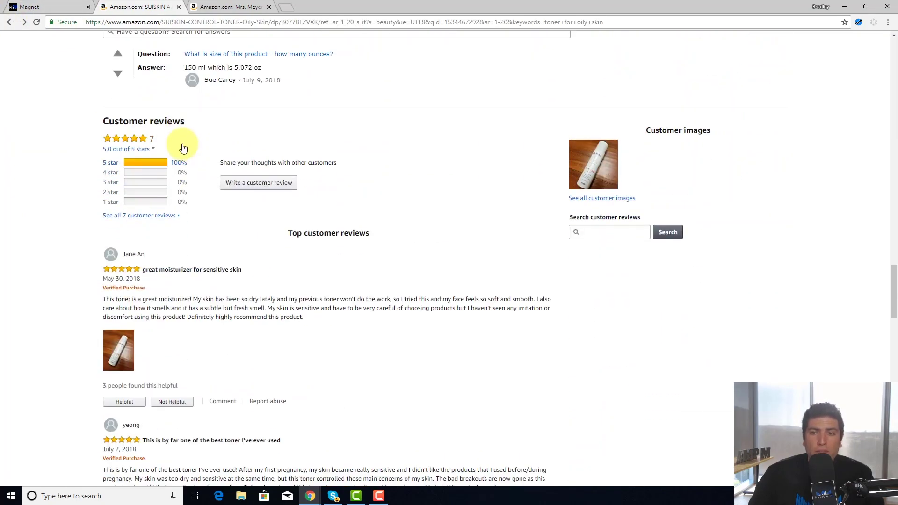
pyautogui.scroll(5, 177, 122)
pyautogui.scroll(5, 275, 70)
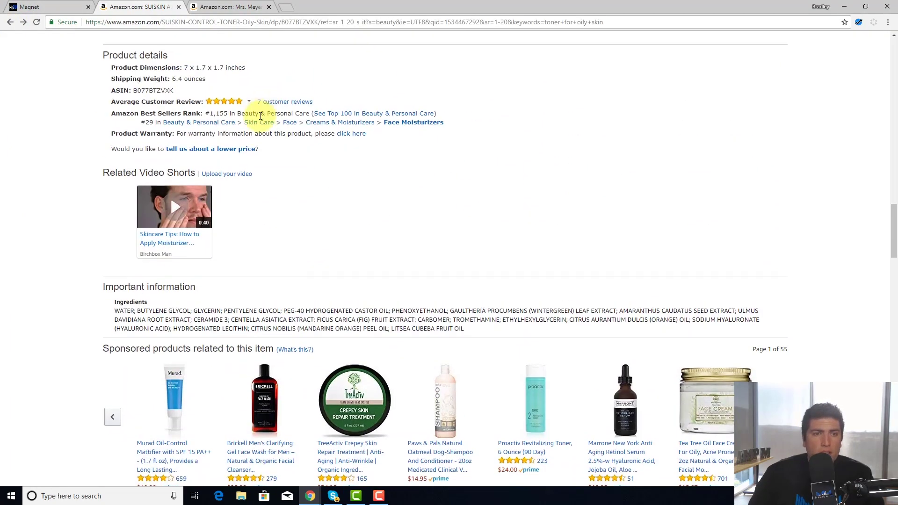
pyautogui.scroll(2, 300, 197)
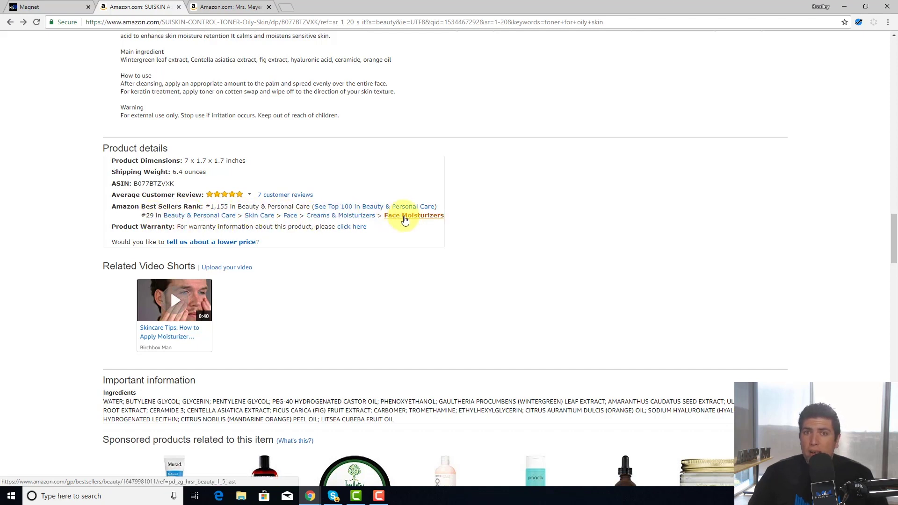
pyautogui.click(404, 216)
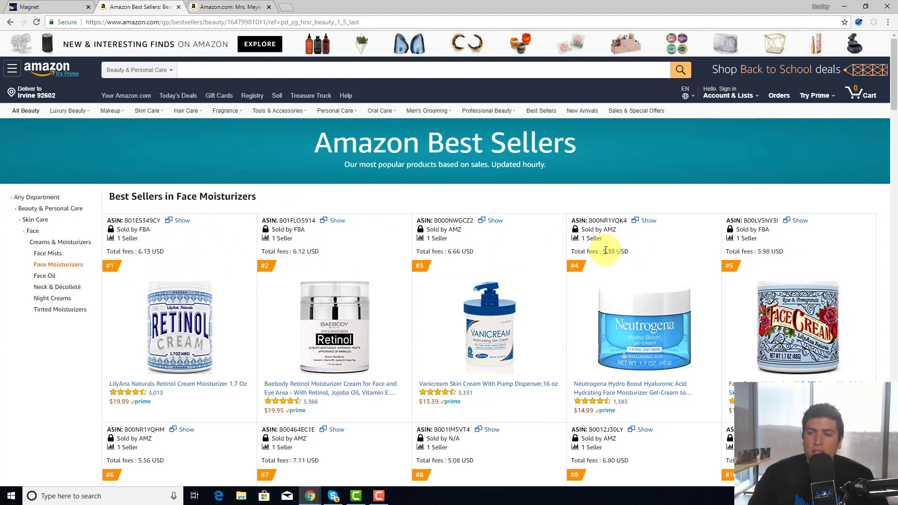
pyautogui.click(860, 22)
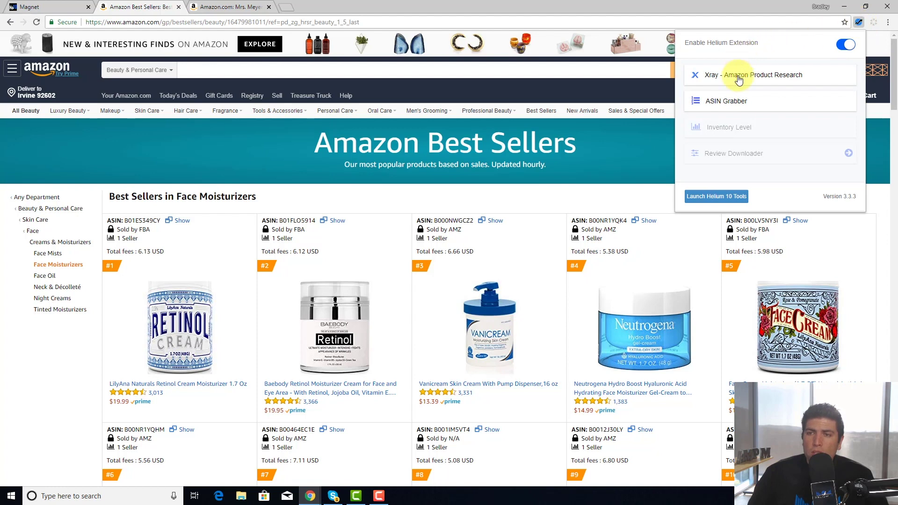
pyautogui.click(738, 79)
pyautogui.moveTo(481, 66); pyautogui.dragTo(562, 74)
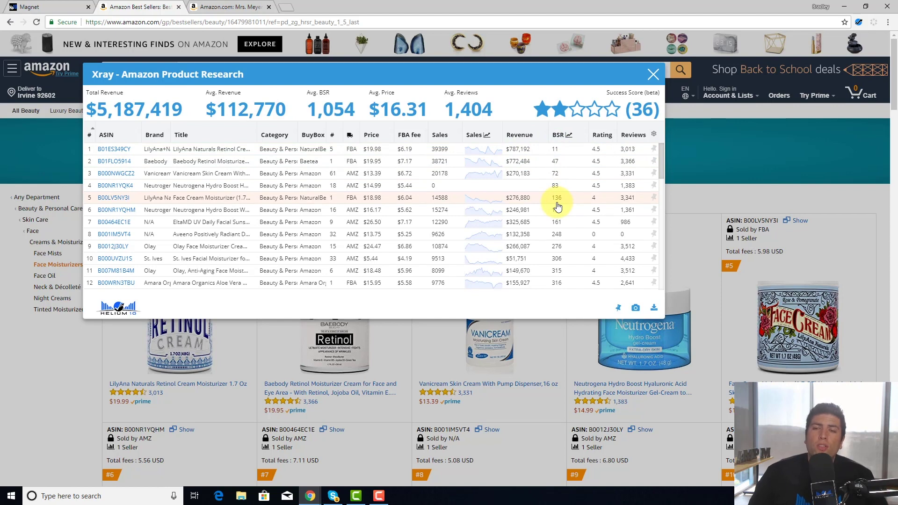
pyautogui.click(653, 74)
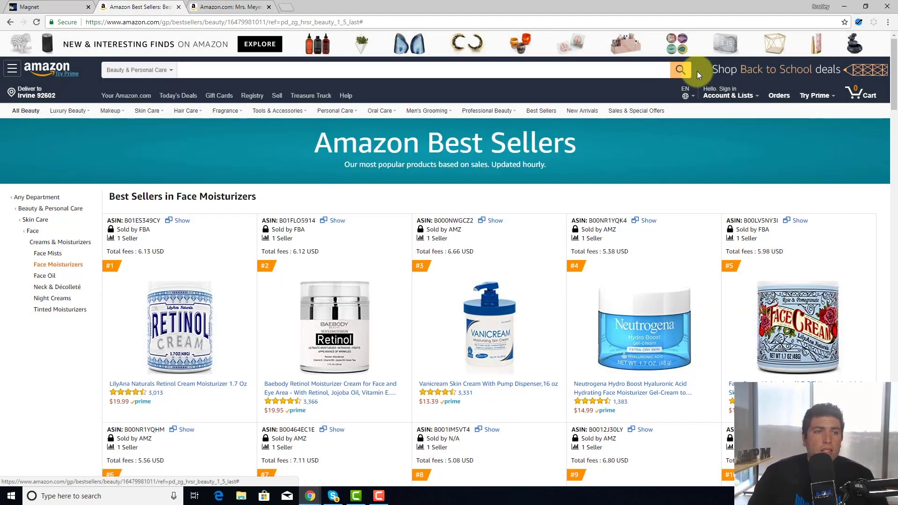
# Go back two pages to the SUISKIN toner page and scroll to its top
pyautogui.click(8, 23)
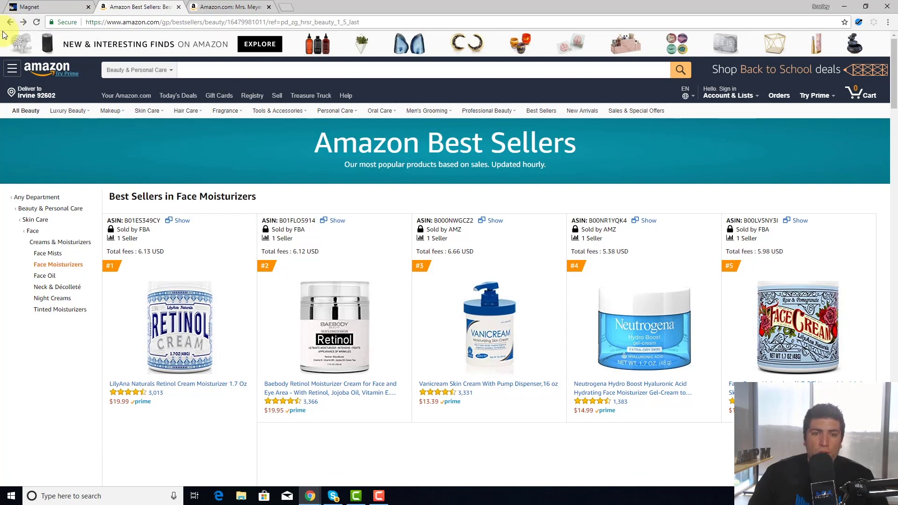
pyautogui.hotkey('alt', 'Left')
pyautogui.scroll(20, 435, 129)
pyautogui.scroll(4, 434, 129)
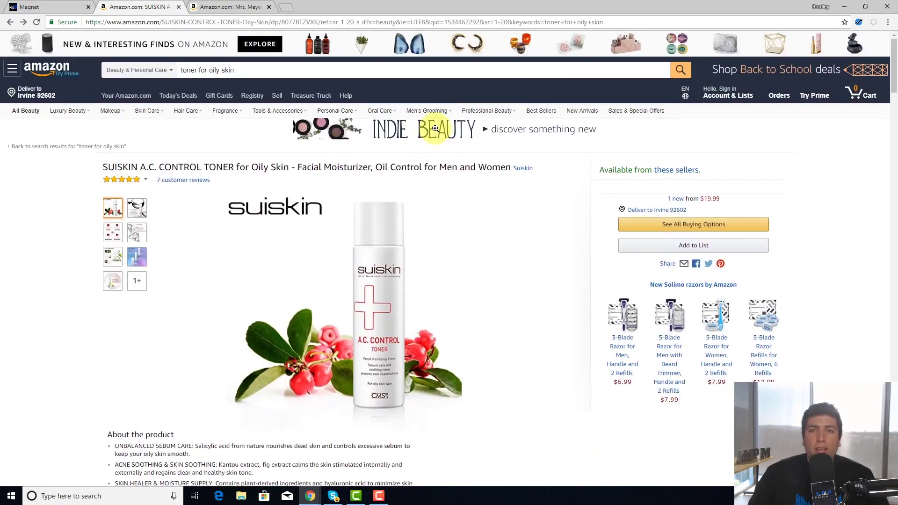
# Run Xray on the toner page ($3,678 revenue, 184 sales), then close the results
pyautogui.click(859, 22)
pyautogui.click(767, 129)
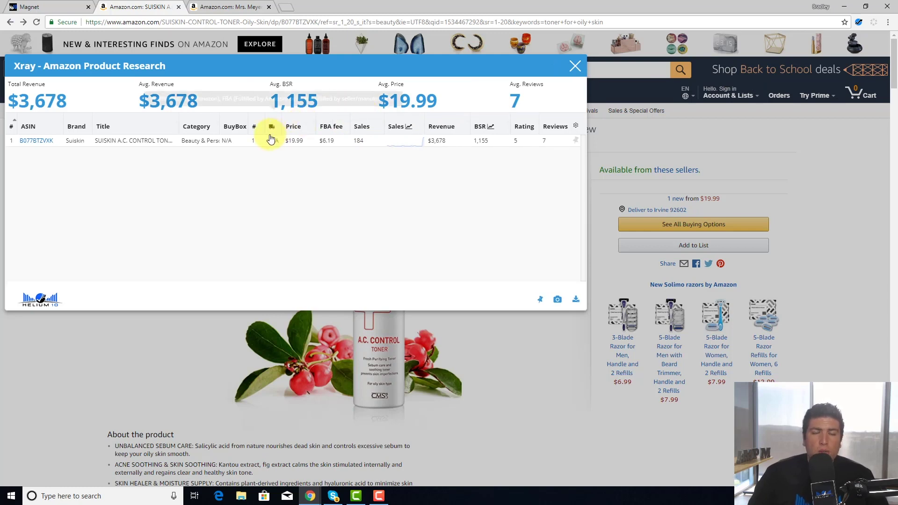
pyautogui.click(575, 68)
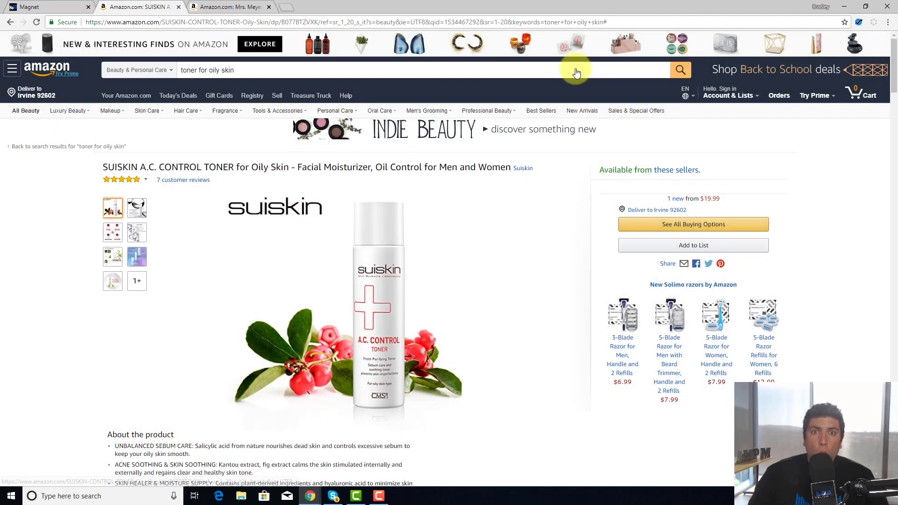
# Open the Cellto USA storefront via the toner's '1 new' offers and seller profile
pyautogui.click(676, 198)
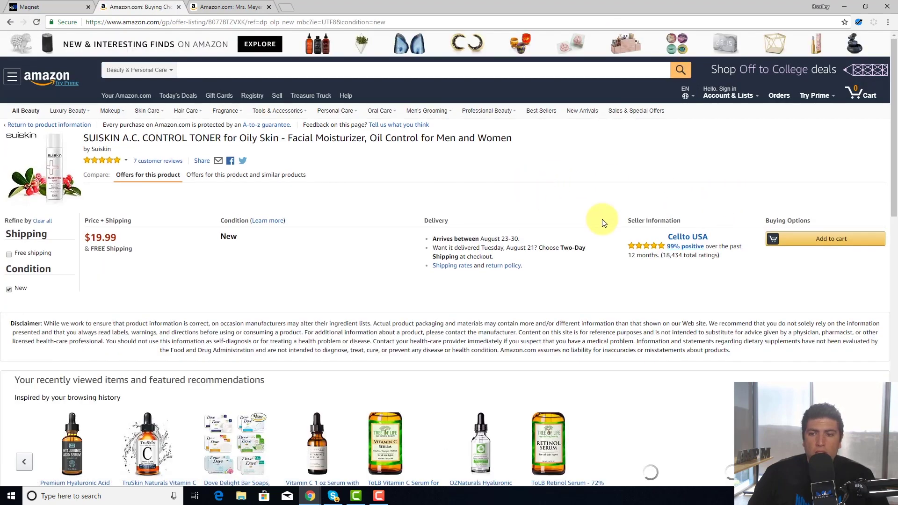
pyautogui.click(688, 237)
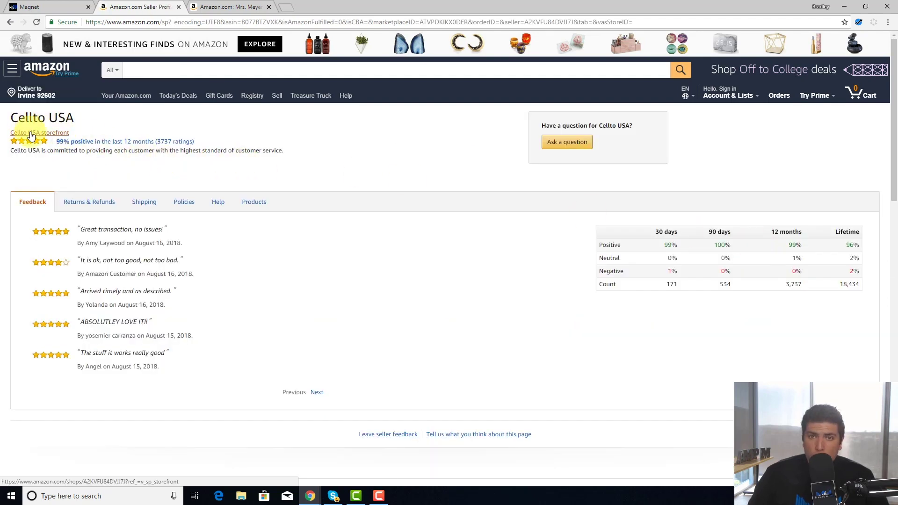
pyautogui.click(30, 134)
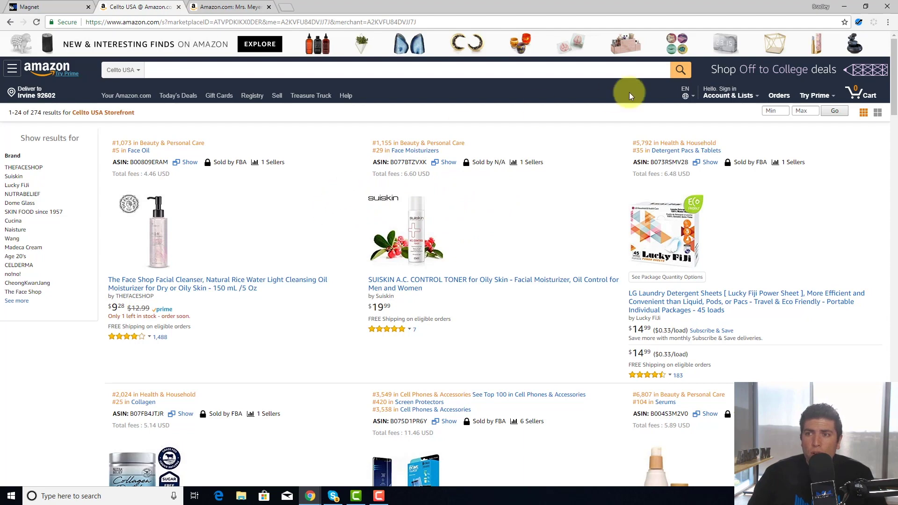
pyautogui.click(859, 23)
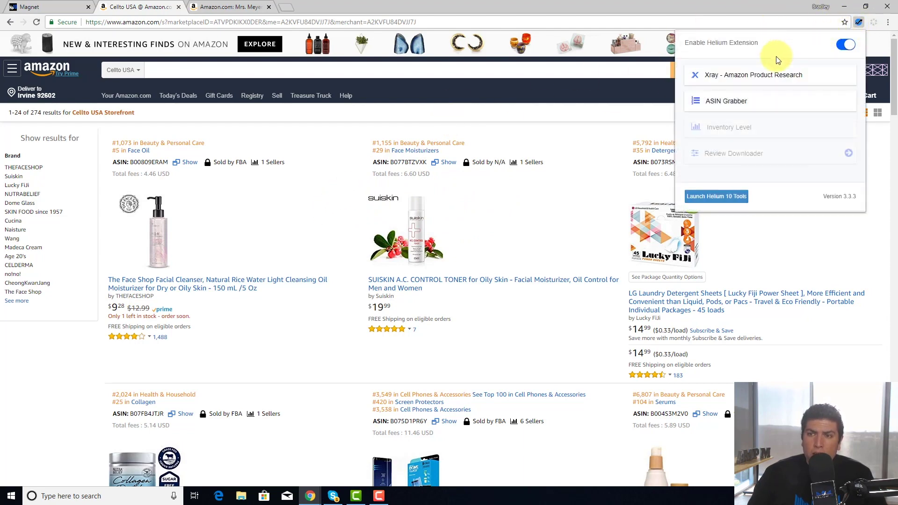
pyautogui.click(754, 76)
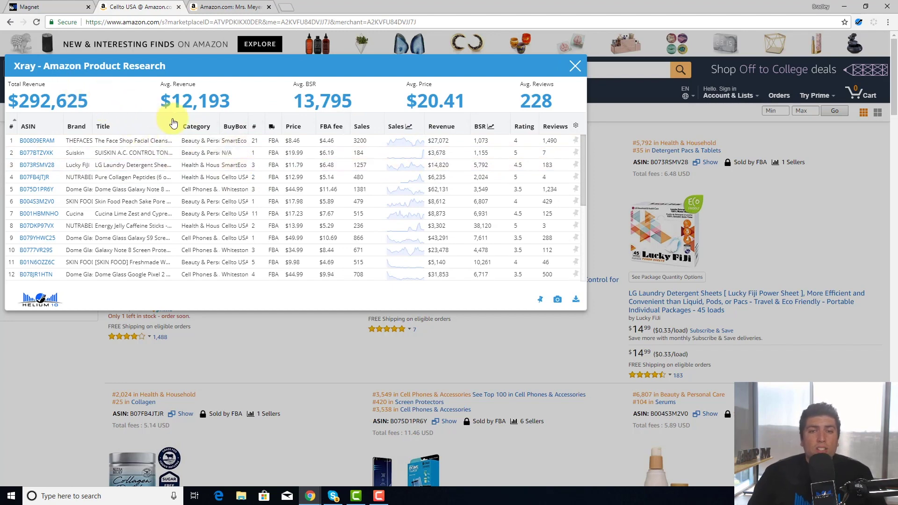
pyautogui.click(576, 67)
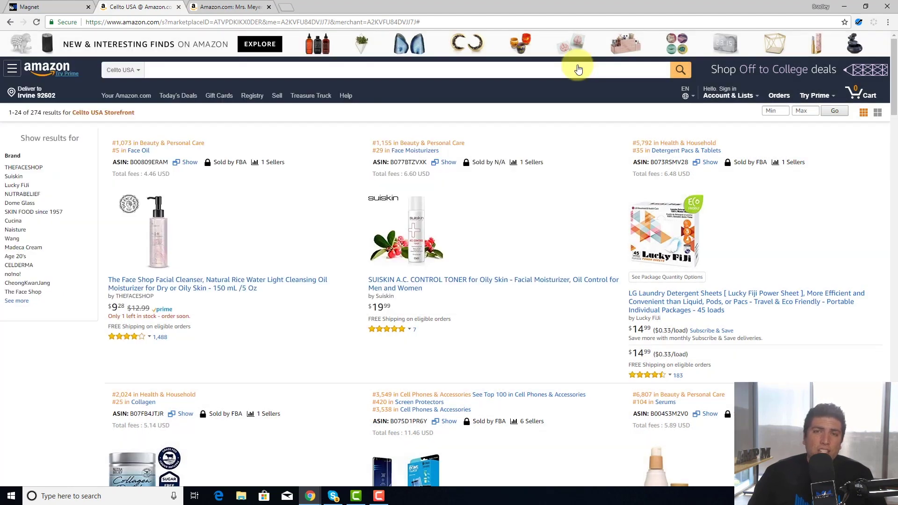